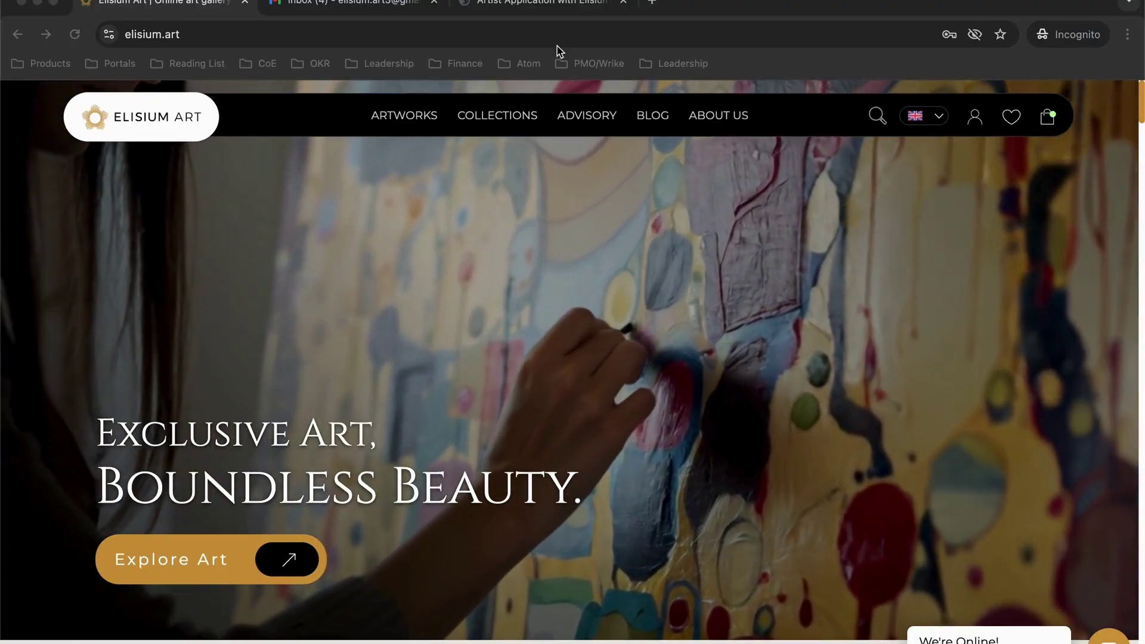
# Switch to the 'Artist Application with Elisium Art.pdf' tab showing the application process cover page
pyautogui.click(529, 3)
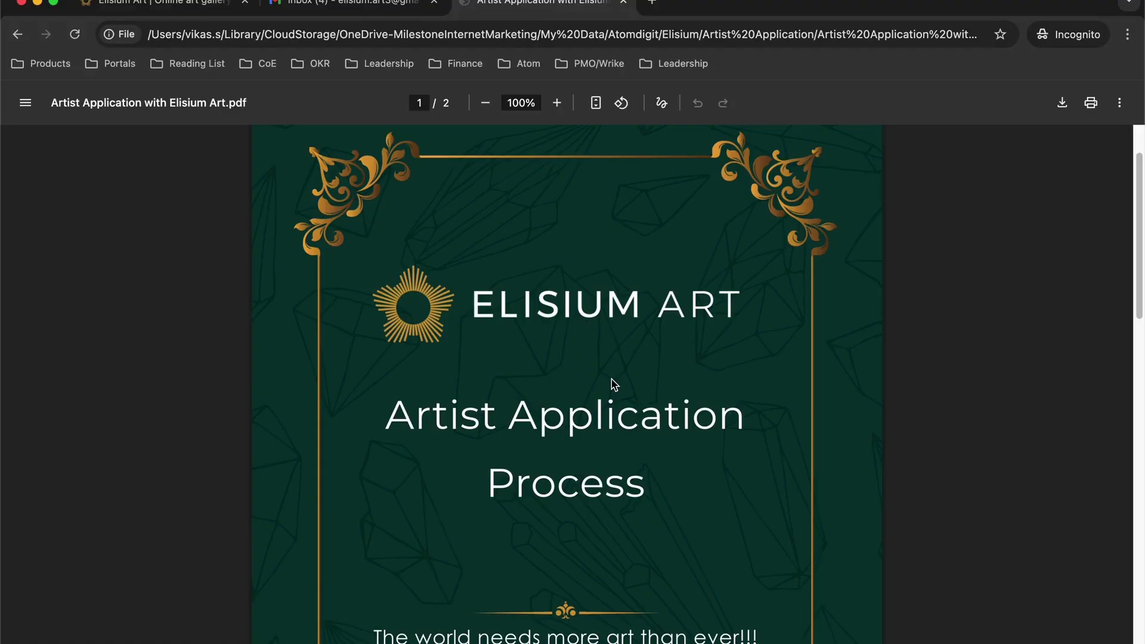
# Go back to the elisium.art homepage tab
pyautogui.click(199, 7)
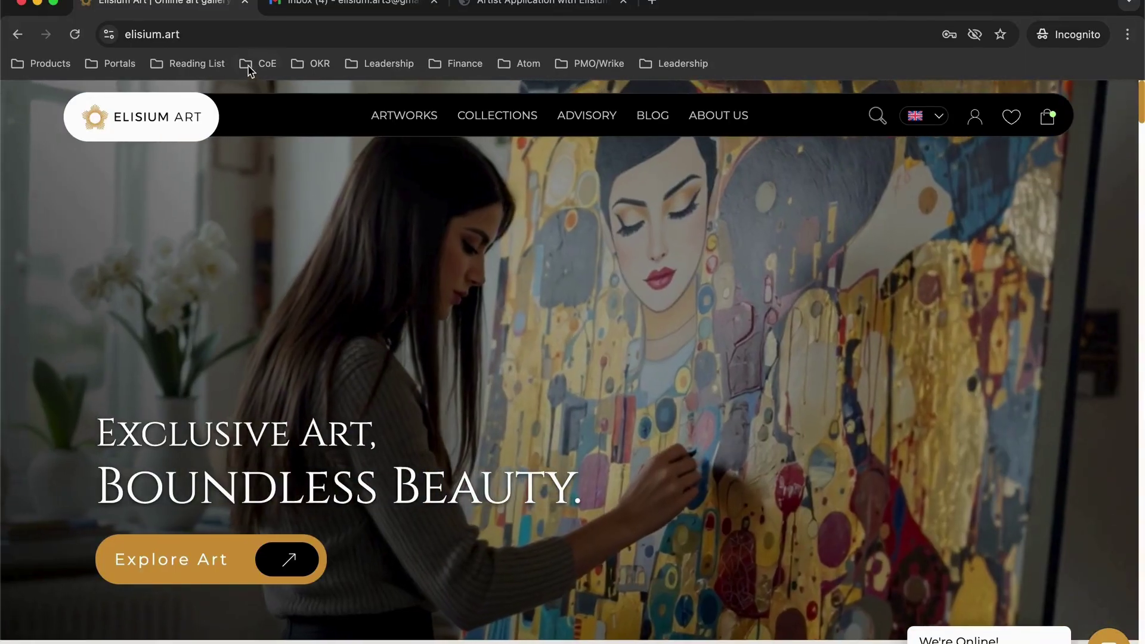
# Scroll to the homepage footer and open 'Join Elisium Art as an Artist' under For Artists
pyautogui.click(199, 45)
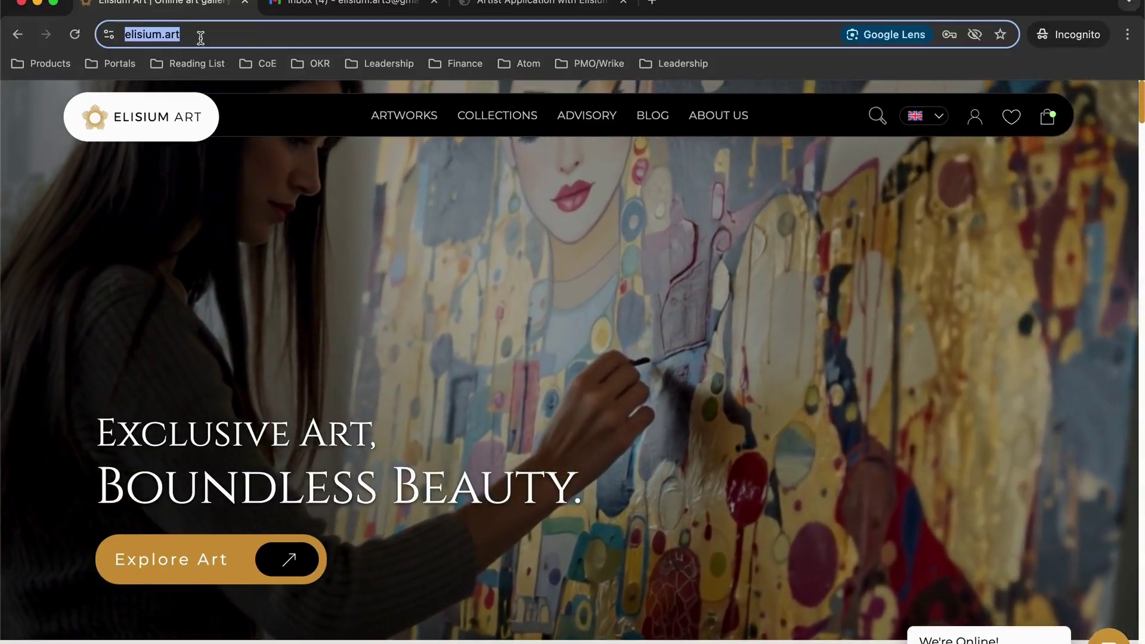
pyautogui.scroll(-3, 416, 409)
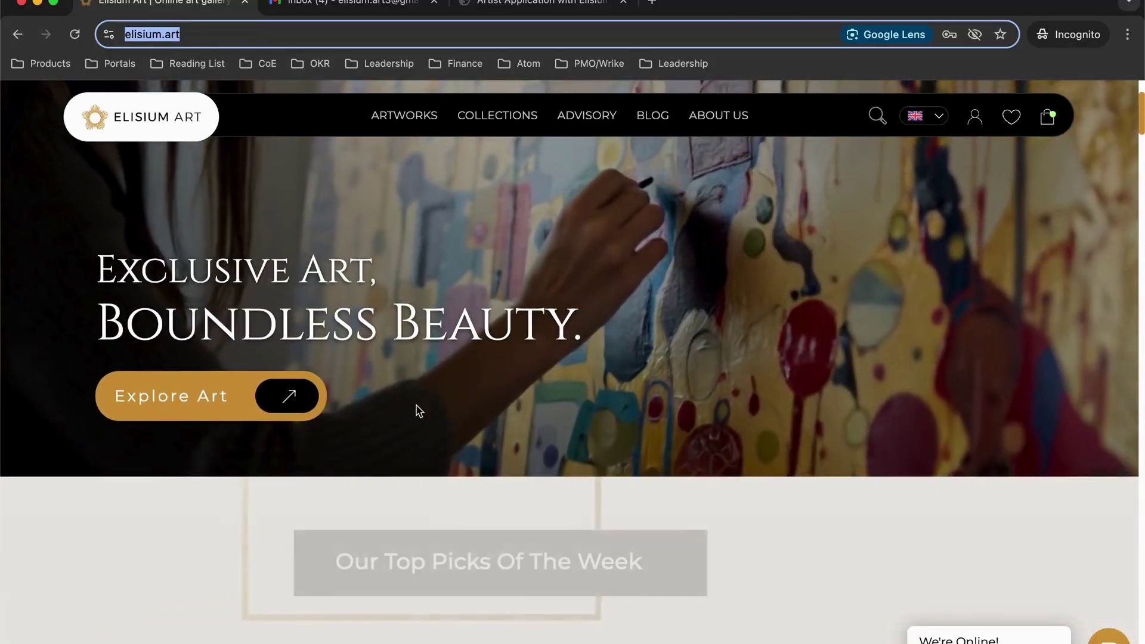
pyautogui.scroll(-10, 419, 411)
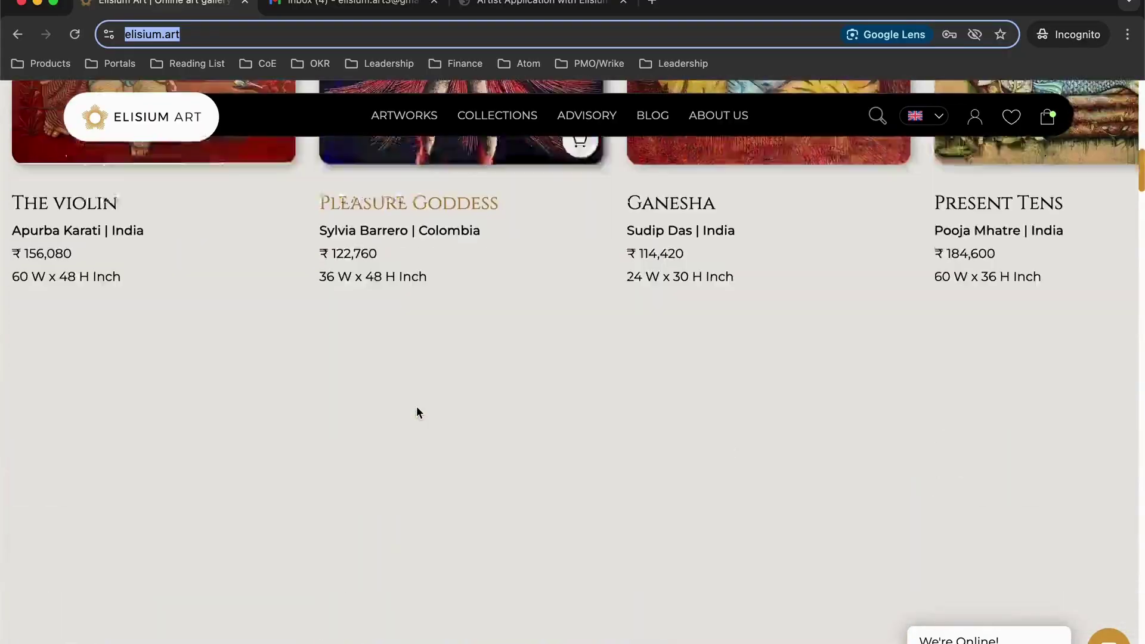
pyautogui.scroll(-5, 417, 411)
pyautogui.scroll(-10, 418, 412)
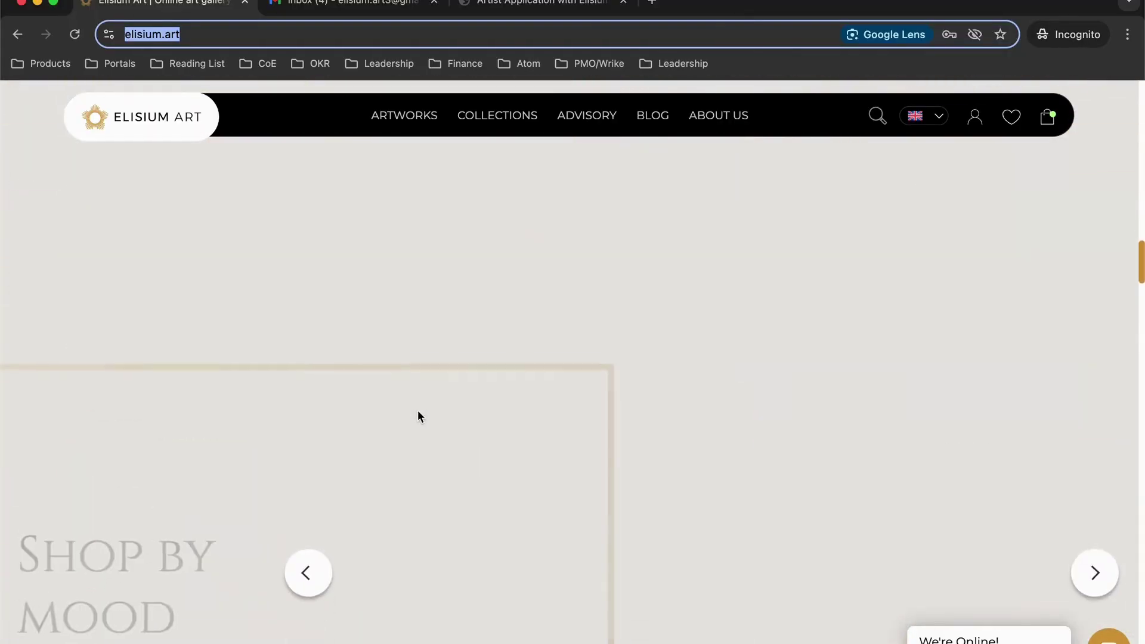
pyautogui.scroll(-10, 418, 410)
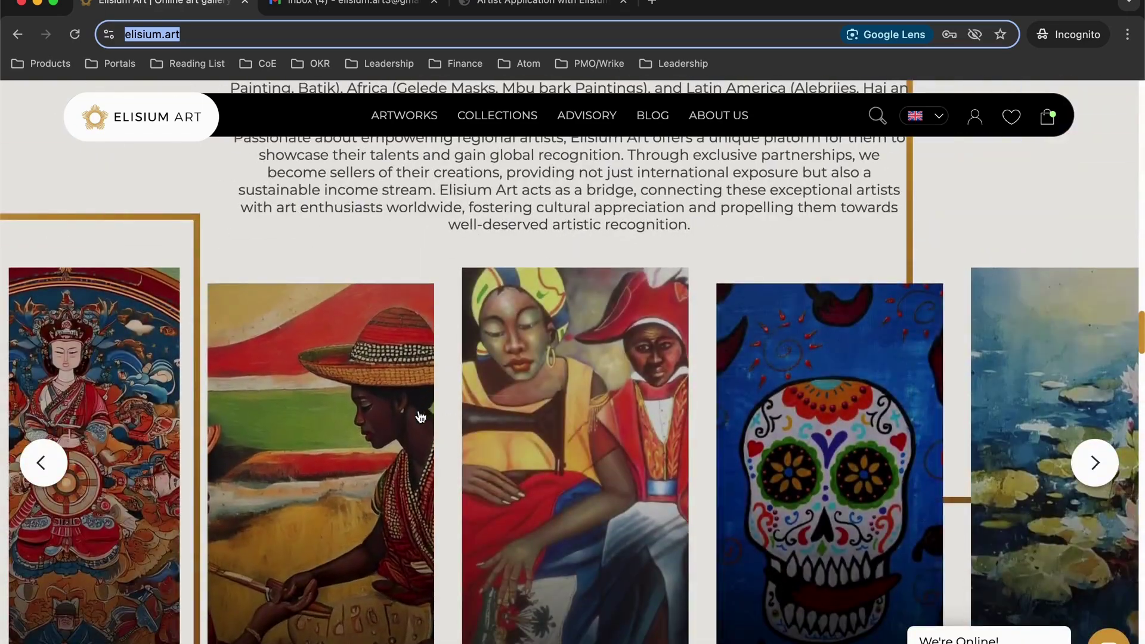
pyautogui.scroll(-15, 420, 414)
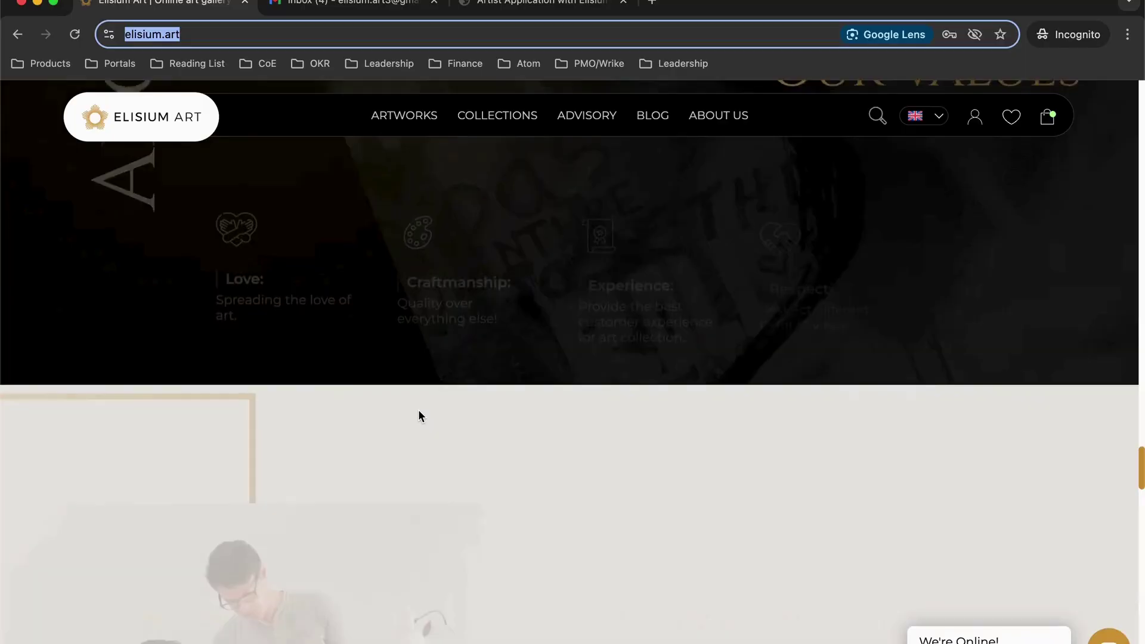
pyautogui.scroll(-15, 419, 415)
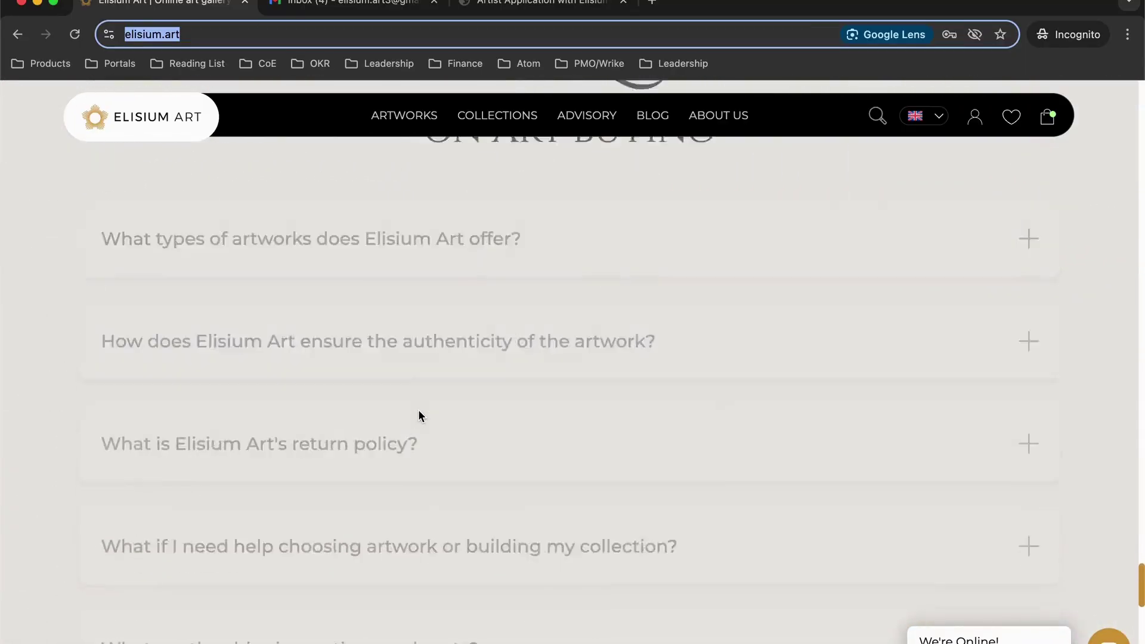
pyautogui.scroll(-10, 419, 416)
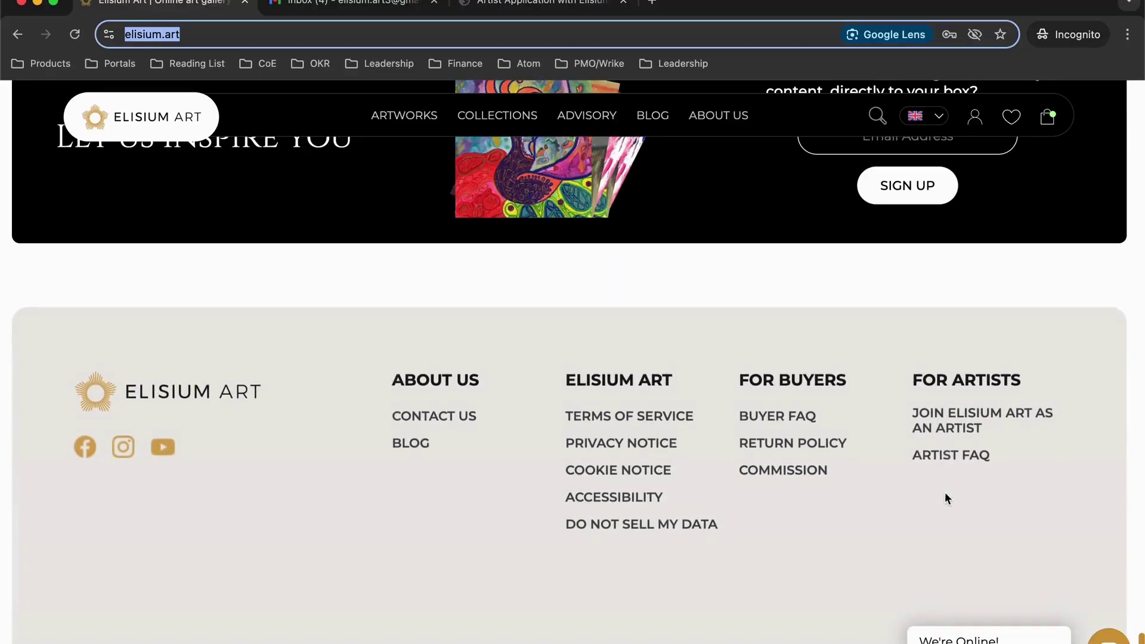
pyautogui.click(955, 412)
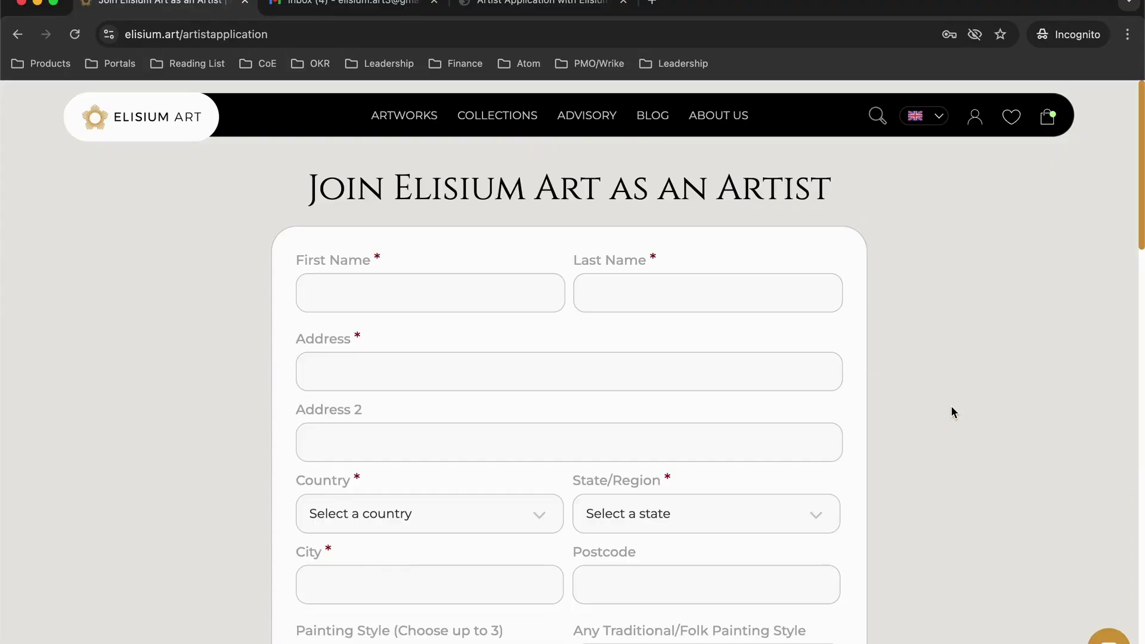
# Enter the applicant's first name, last name and street address on the application form
pyautogui.click(523, 294)
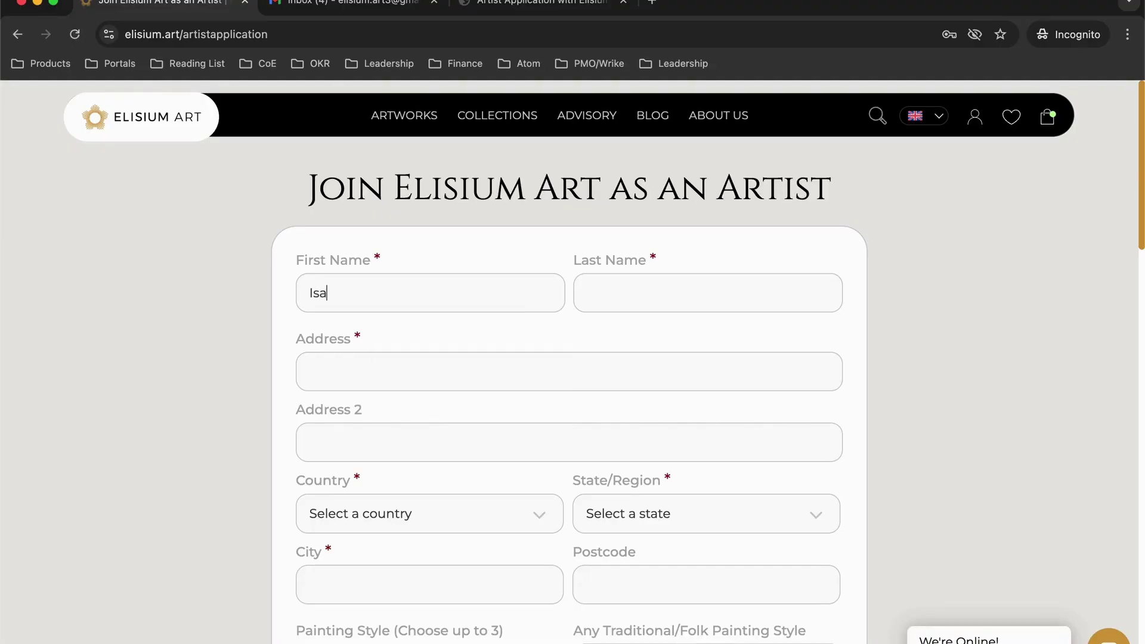
pyautogui.press('Tab')
pyautogui.click(455, 371)
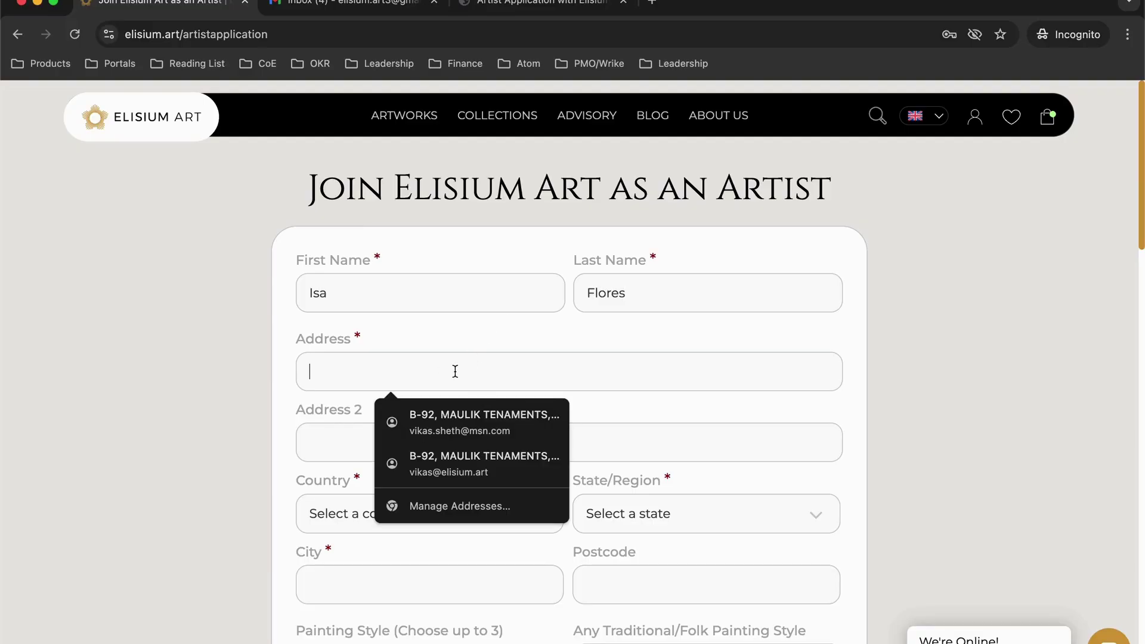
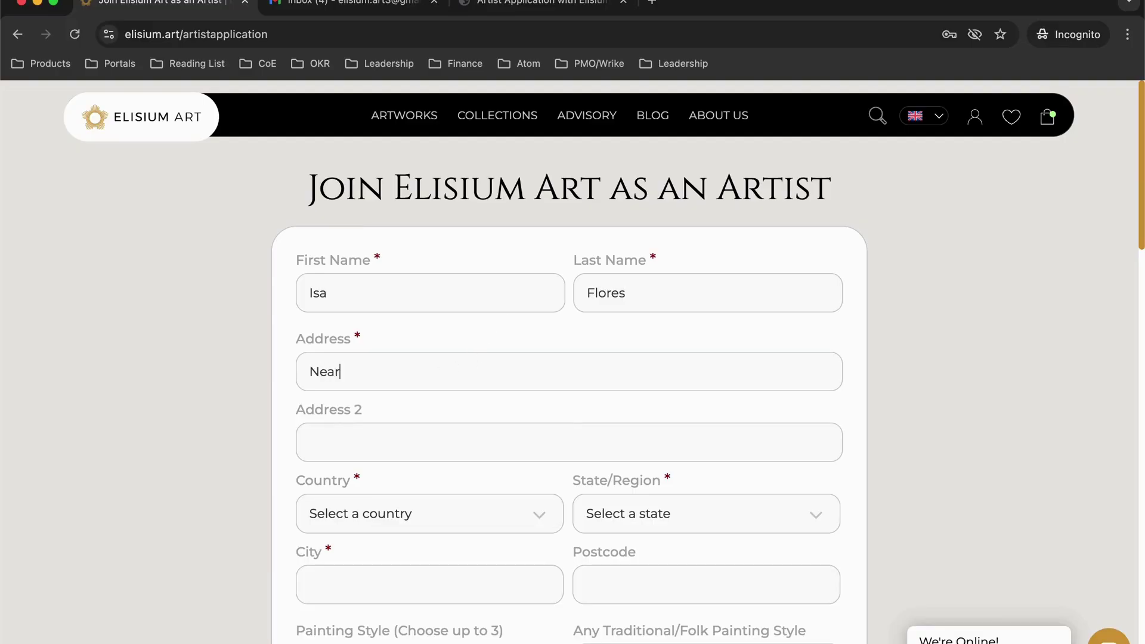
pyautogui.press('Tab')
# Fill the second address line and choose India as country and Gujarat as state
pyautogui.write('Art lane')
pyautogui.click(388, 523)
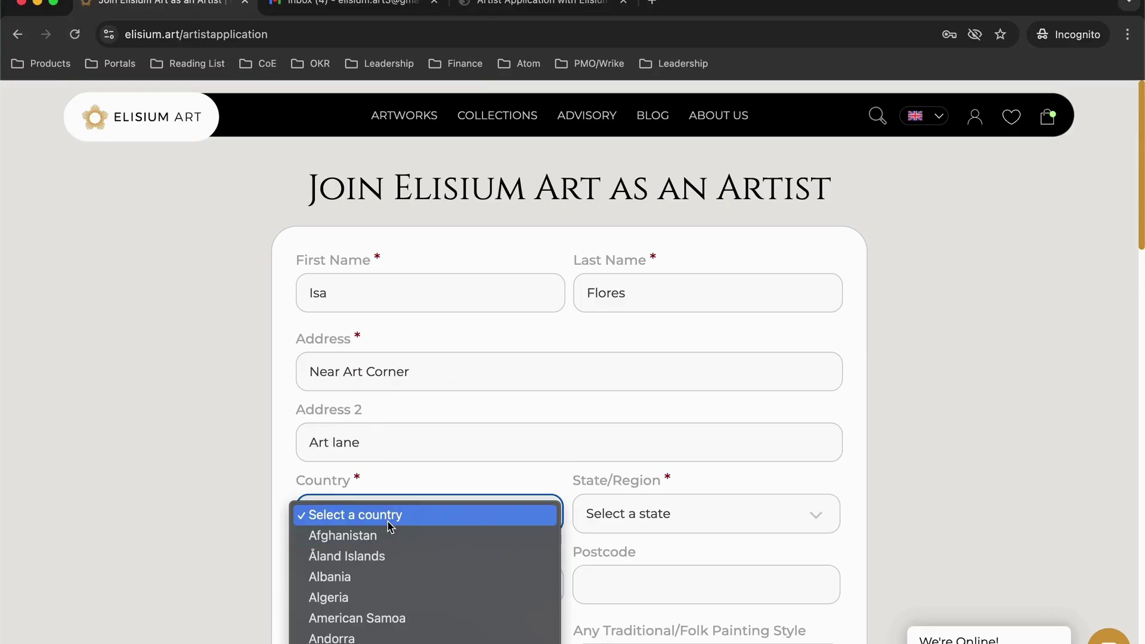
pyautogui.write('india')
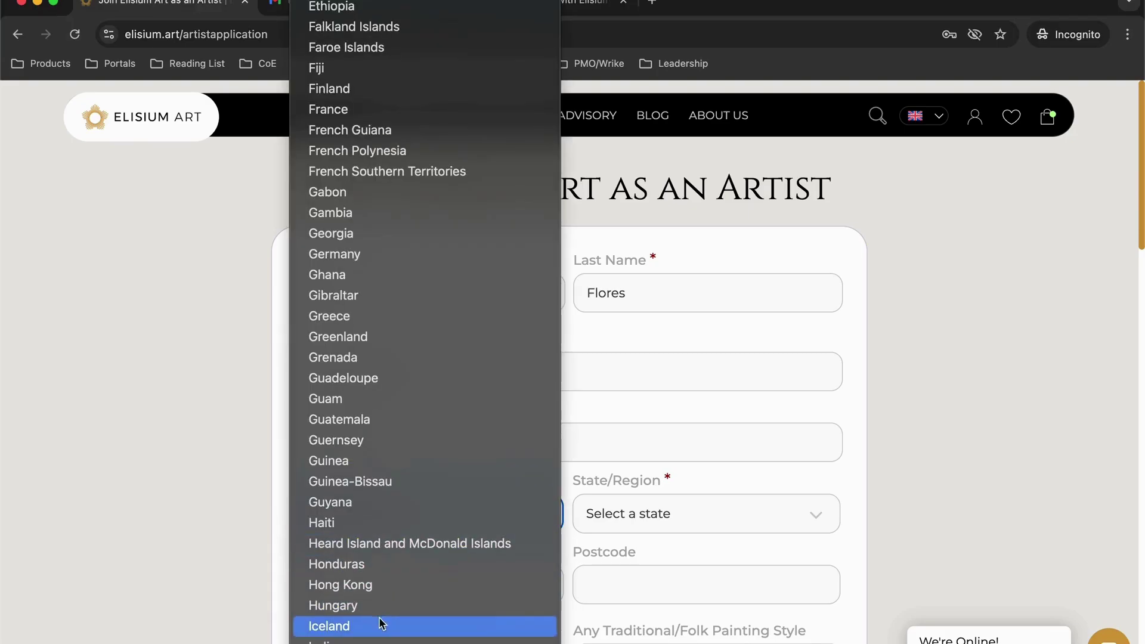
pyautogui.click(358, 640)
pyautogui.click(642, 524)
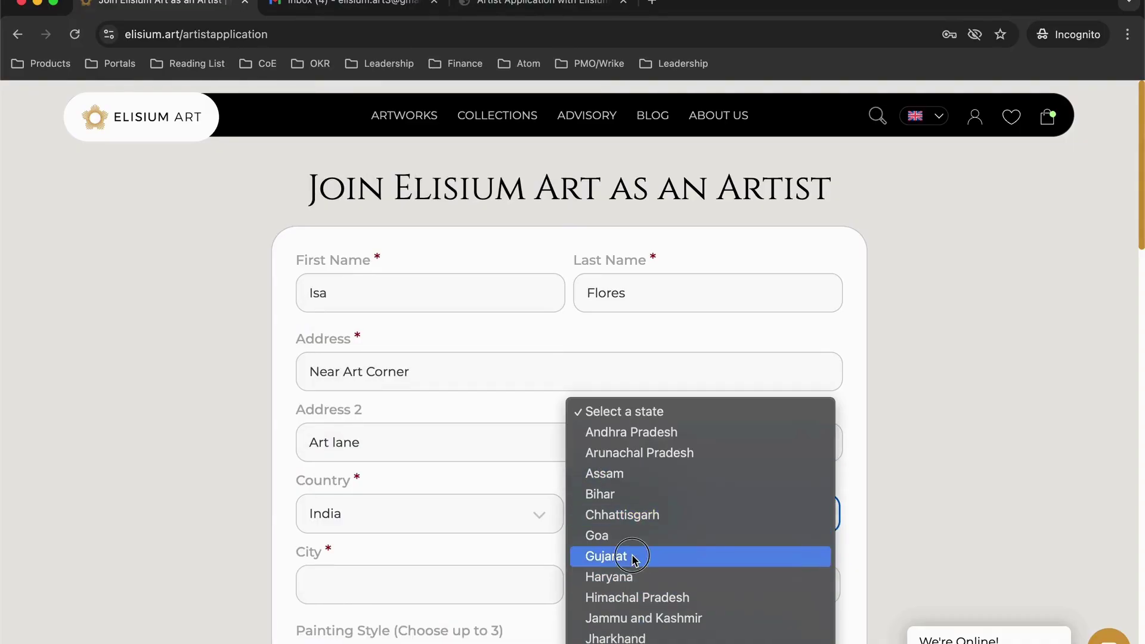
pyautogui.click(633, 555)
# Enter the applicant's city and postcode
pyautogui.scroll(-2, 468, 484)
pyautogui.click(453, 483)
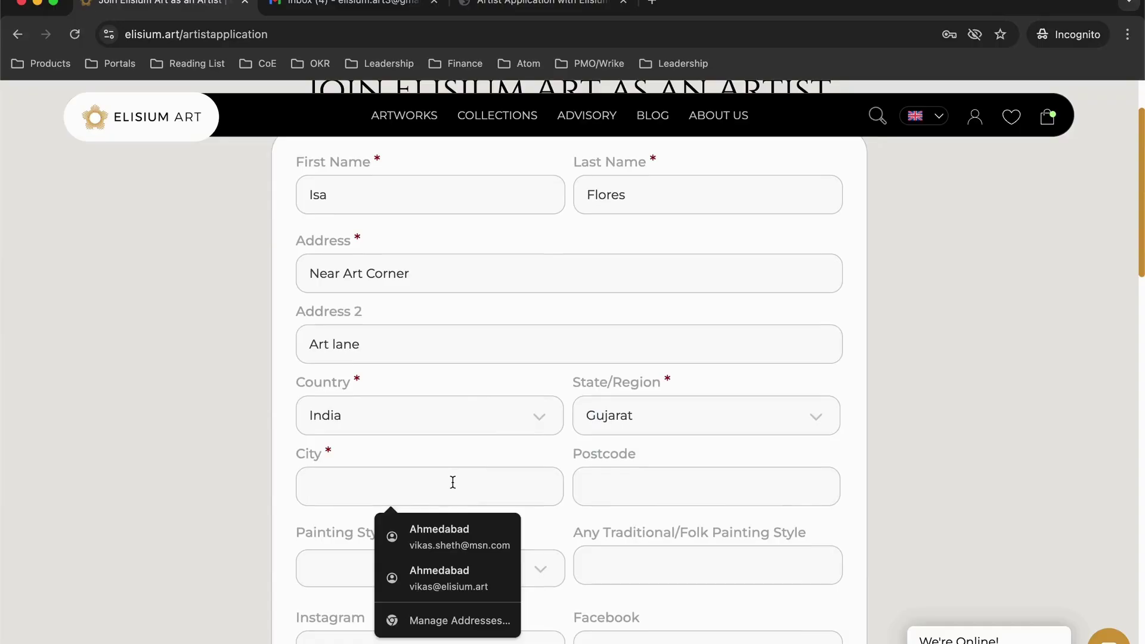
pyautogui.write('Ahmedabad')
pyautogui.click(706, 486)
pyautogui.write('3')
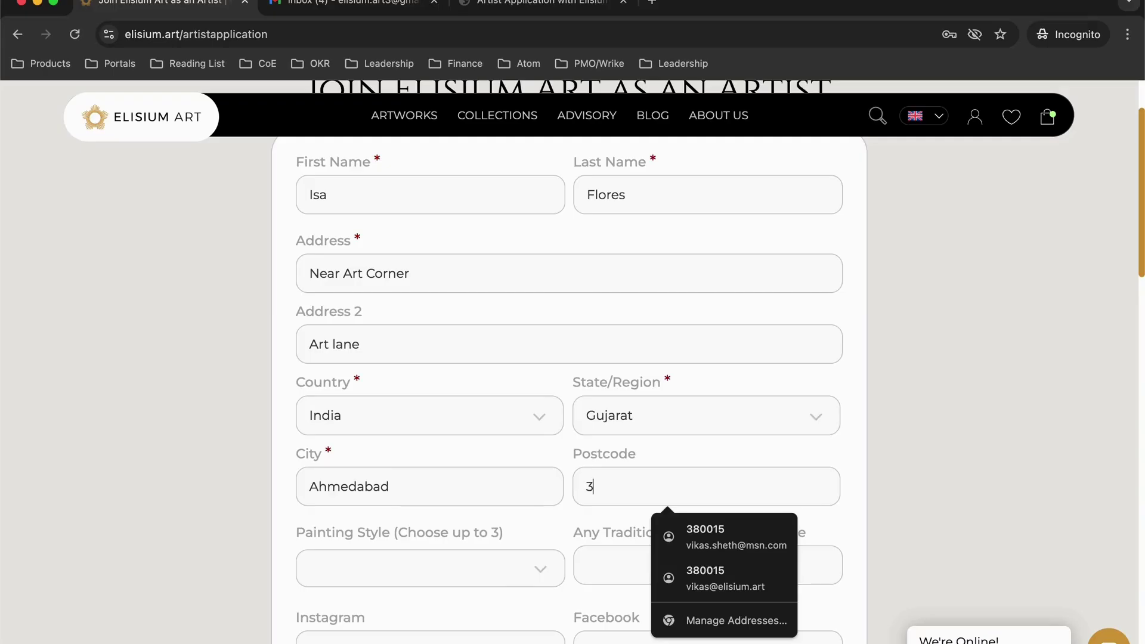
pyautogui.write('80015')
pyautogui.scroll(-3, 449, 424)
pyautogui.click(445, 364)
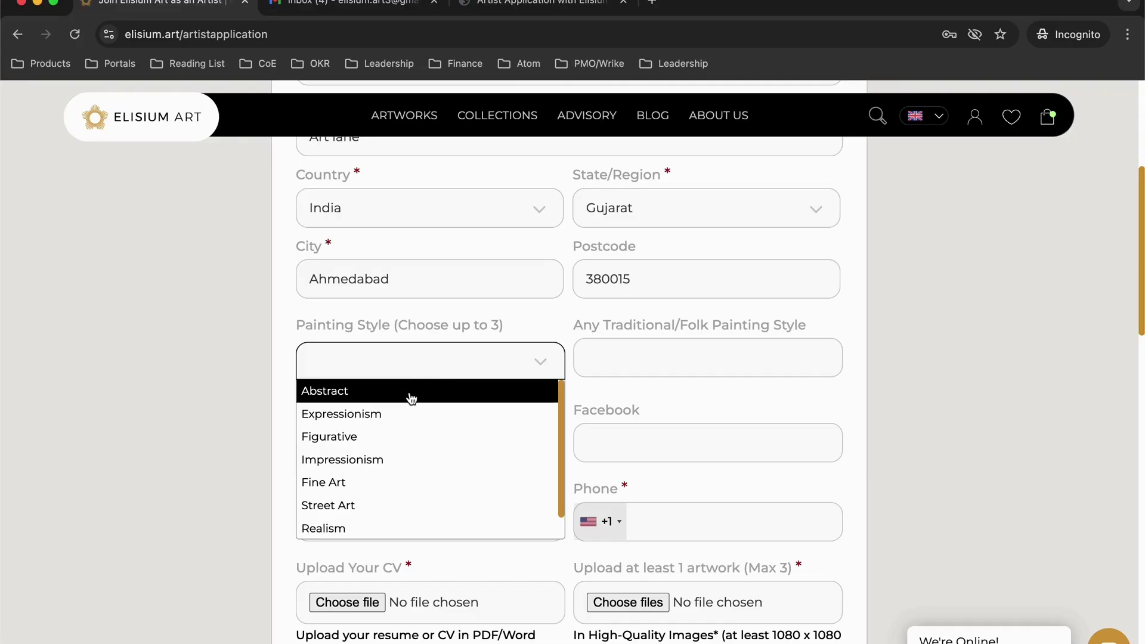
# Choose Abstract, Street Art and Pop Art as the painting styles
pyautogui.click(411, 398)
pyautogui.click(455, 381)
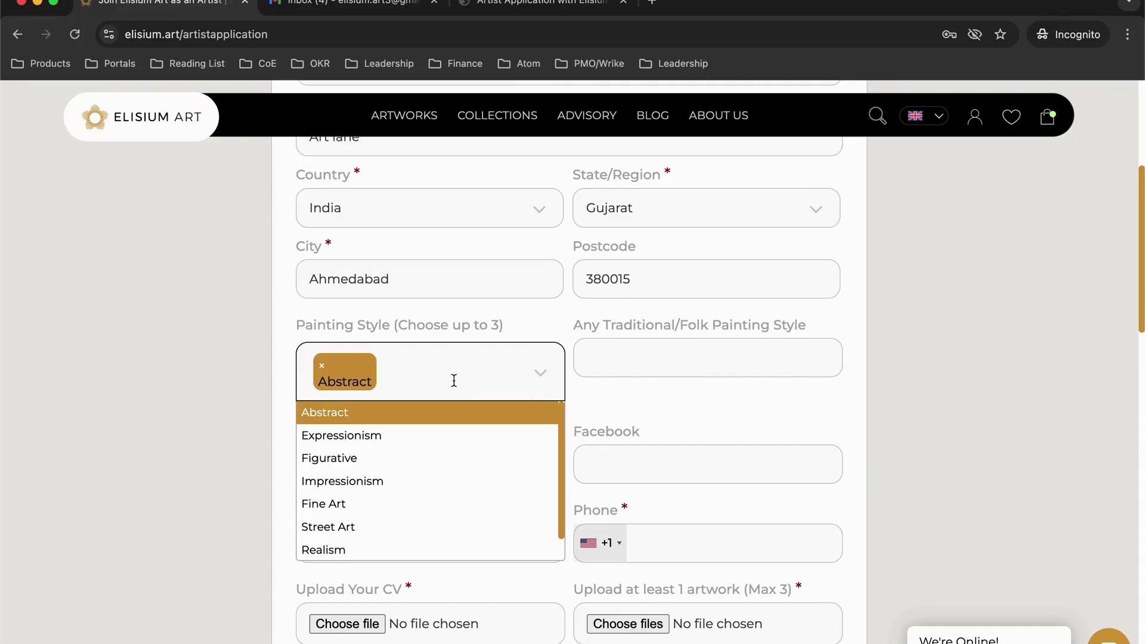
pyautogui.click(356, 527)
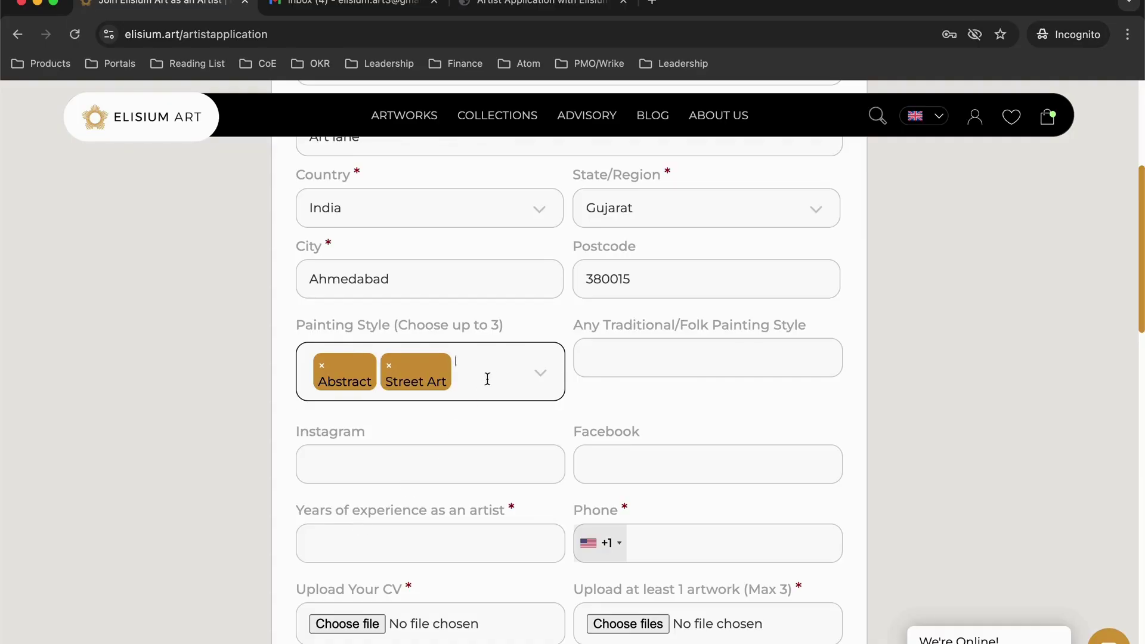
pyautogui.click(489, 376)
pyautogui.click(356, 544)
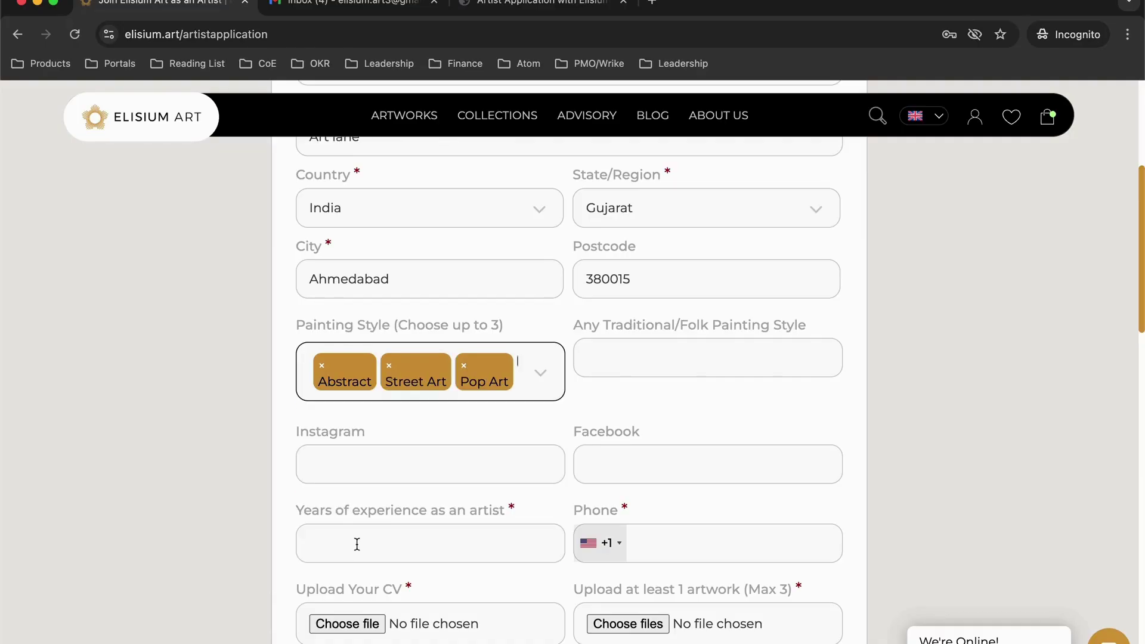
# Enter 'Indian' as the folk painting style and fill the Instagram profile link with the handle
pyautogui.click(628, 357)
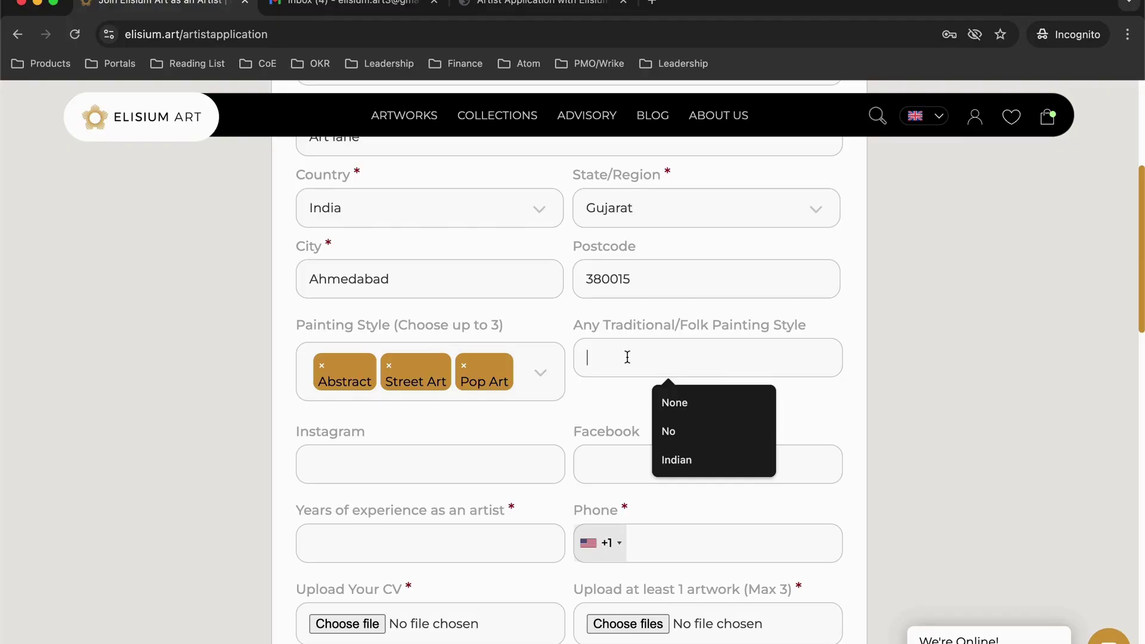
pyautogui.write('Indian')
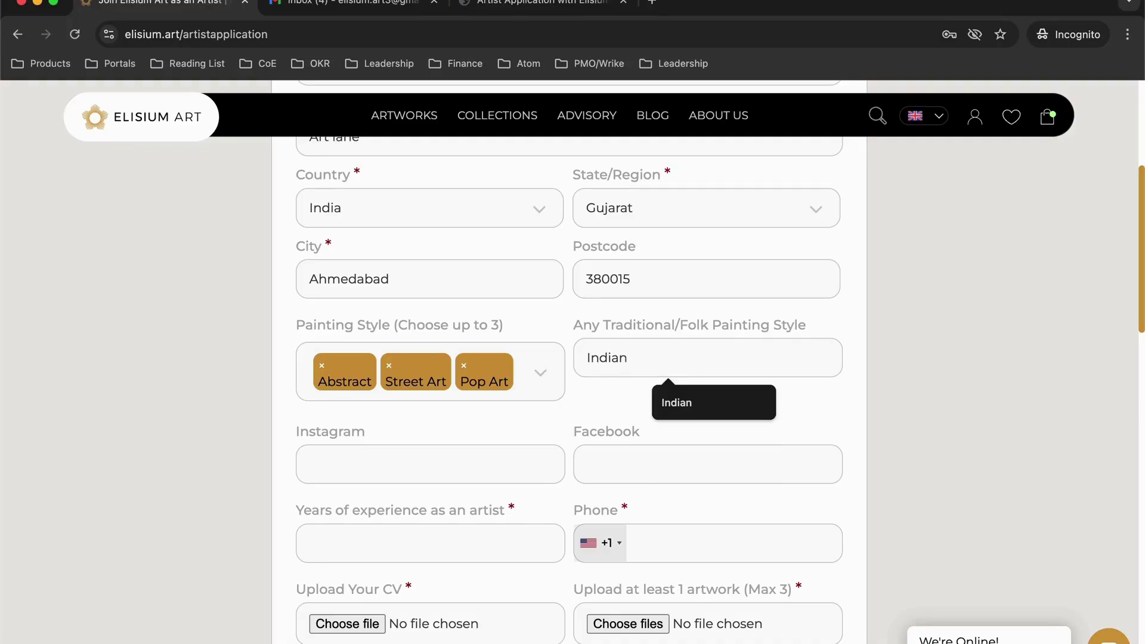
pyautogui.click(441, 460)
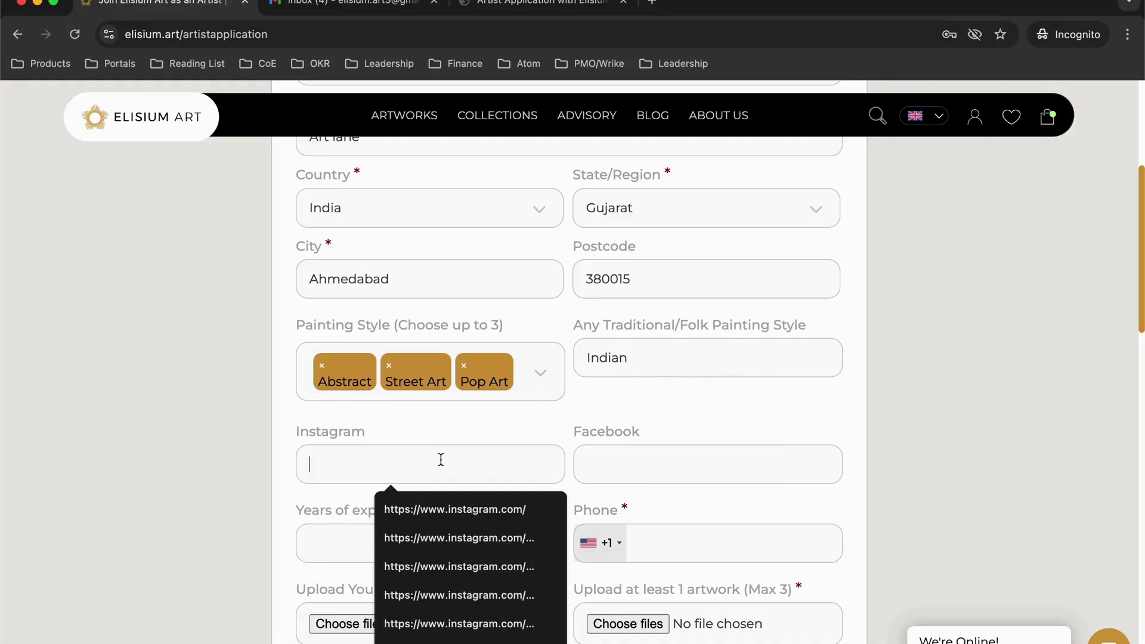
pyautogui.click(453, 510)
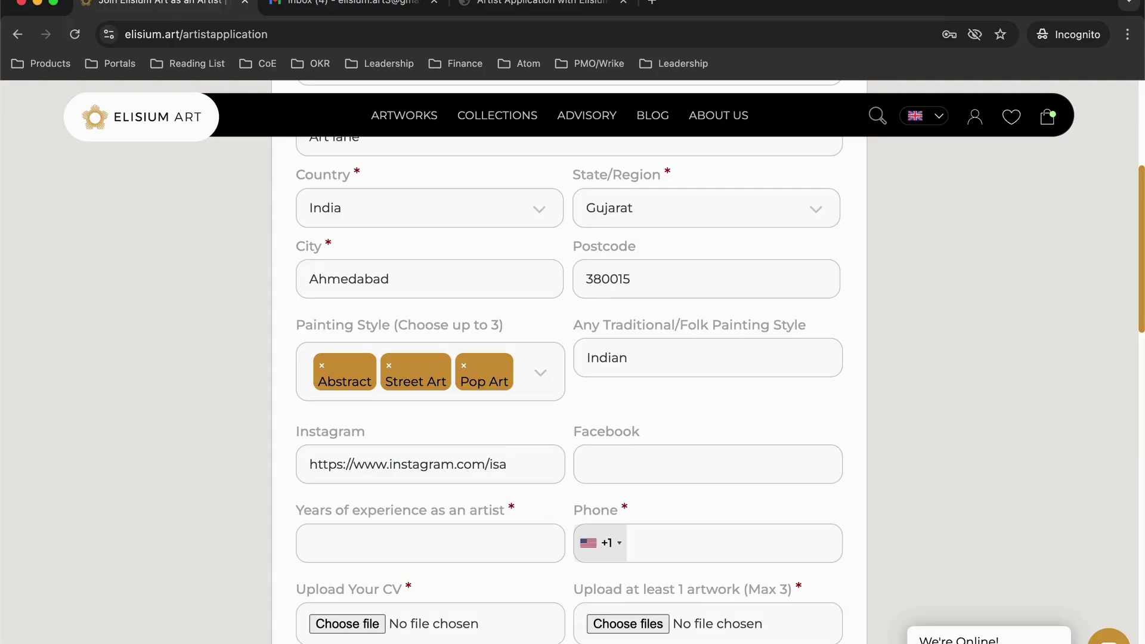
# Set the phone country code to India +91 and enter the applicant's phone number
pyautogui.scroll(-3, 514, 447)
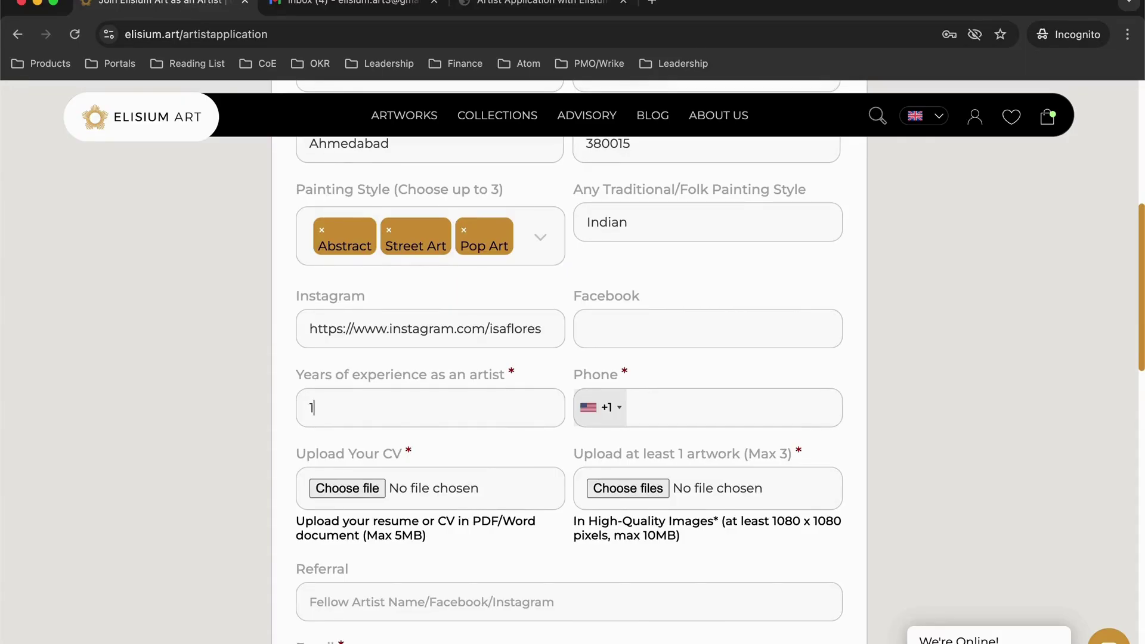
pyautogui.click(606, 407)
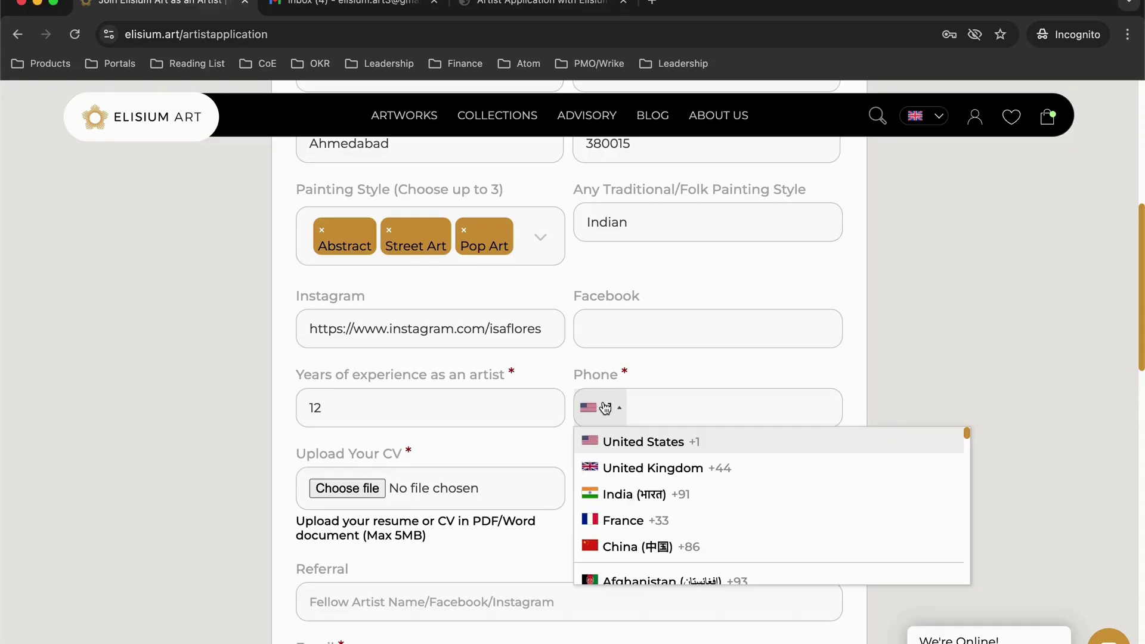
pyautogui.click(611, 495)
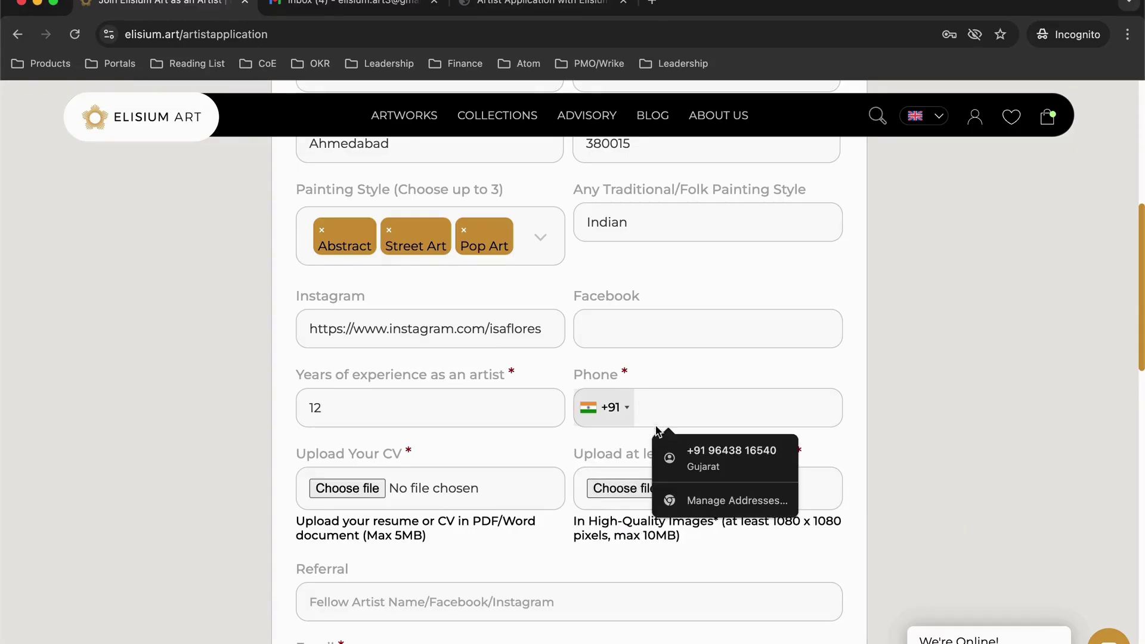
# Upload the CV document from the artist's folder
pyautogui.click(409, 486)
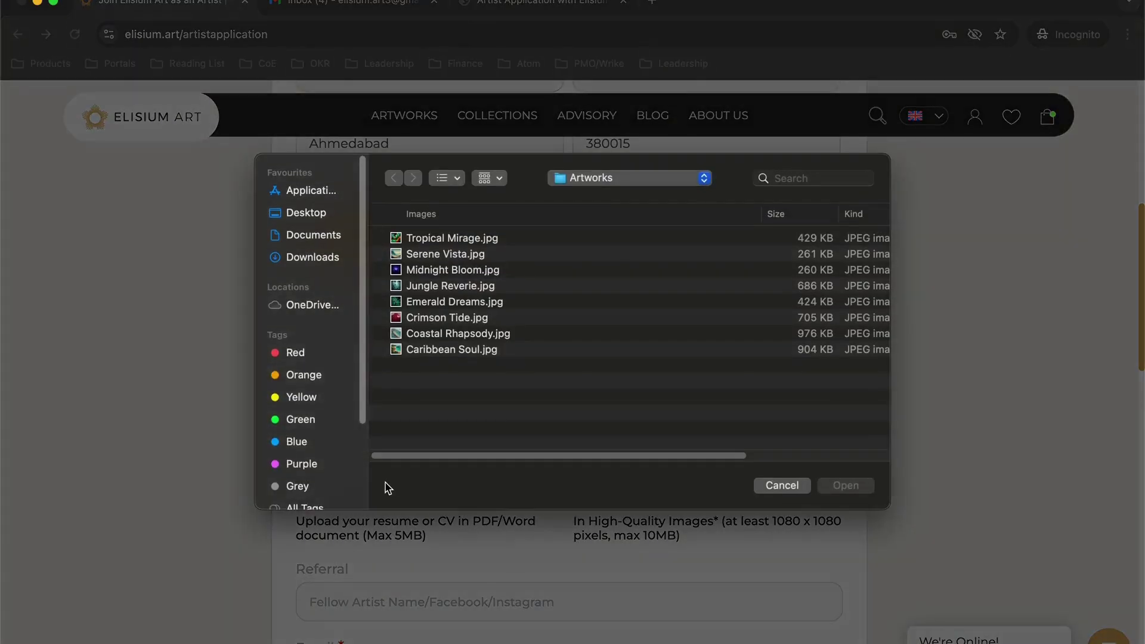
pyautogui.click(575, 187)
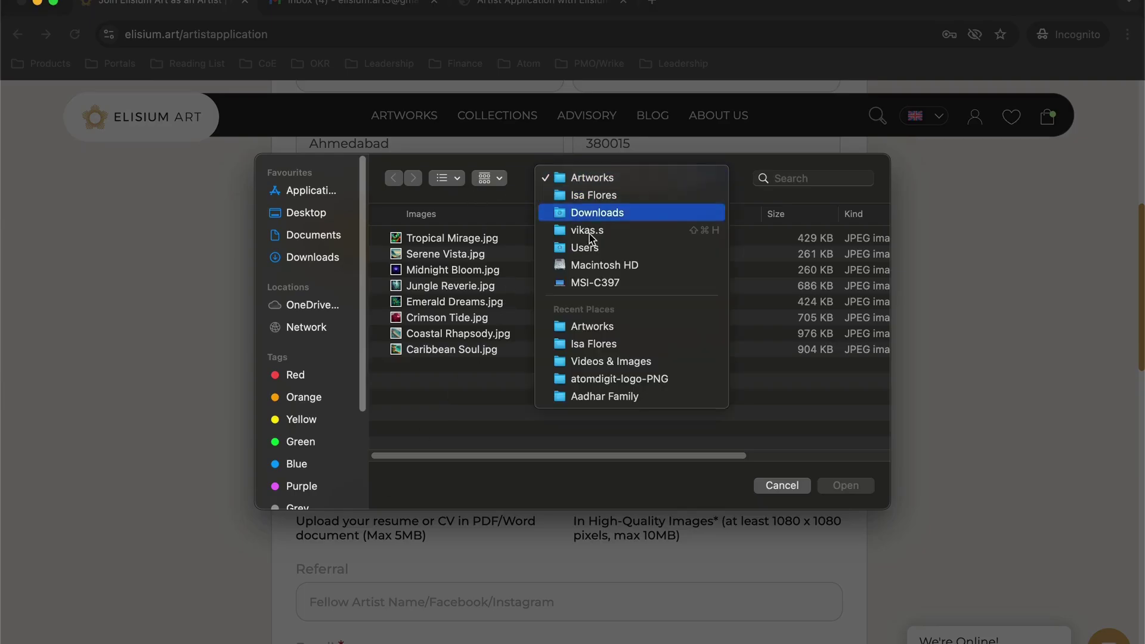
pyautogui.click(590, 344)
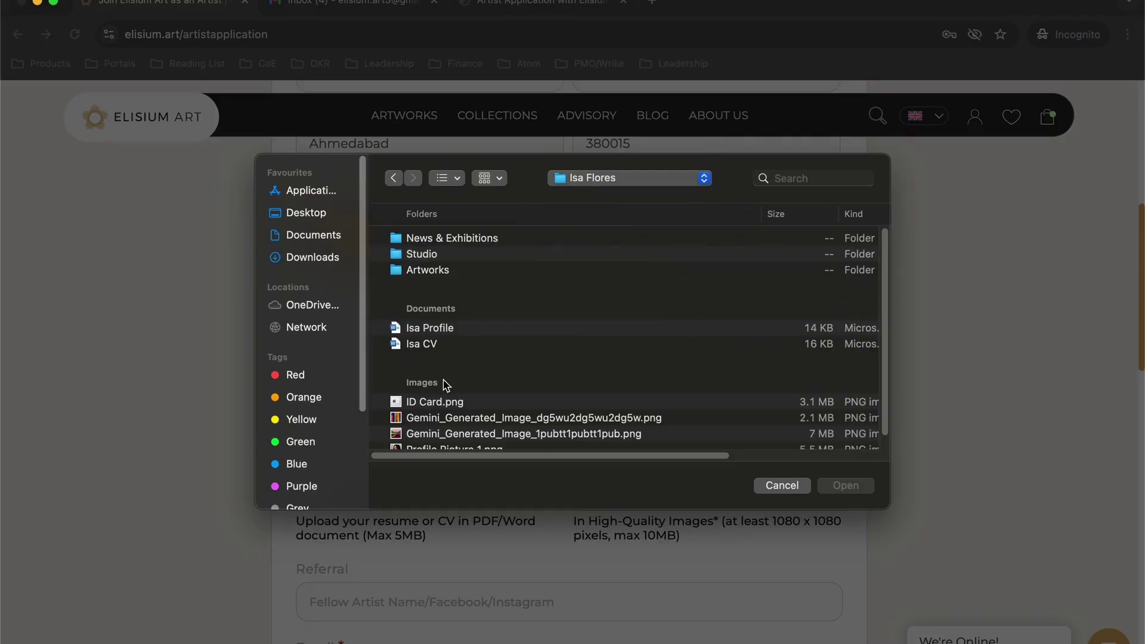
pyautogui.click(435, 346)
pyautogui.click(845, 484)
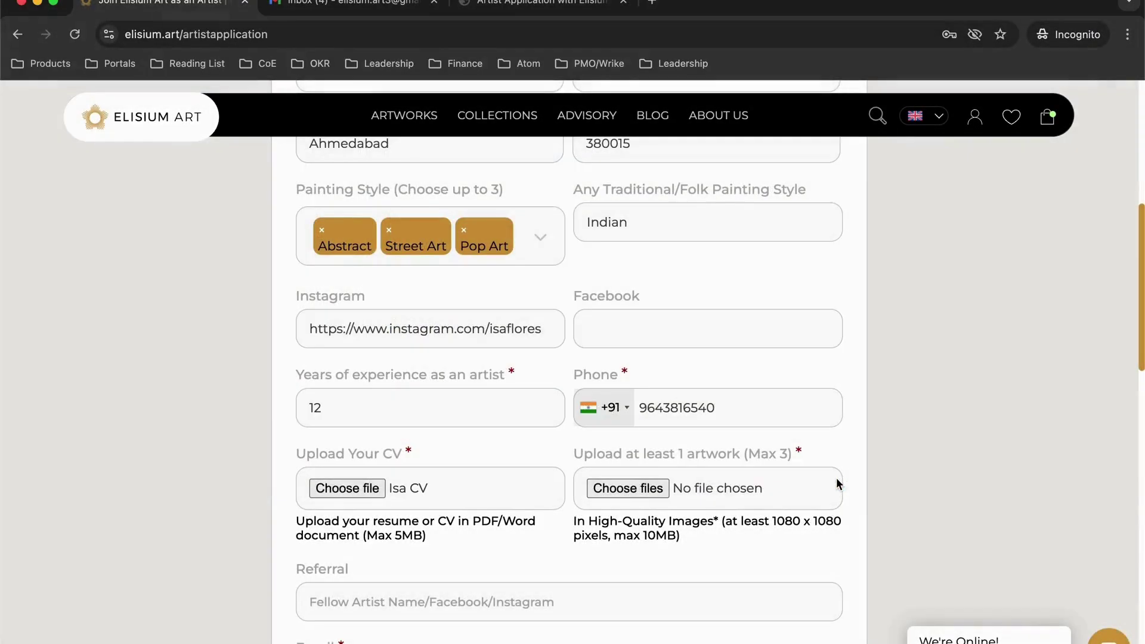
# Attach Tropical Mirage.jpg from the Artworks folder as the artwork
pyautogui.click(628, 489)
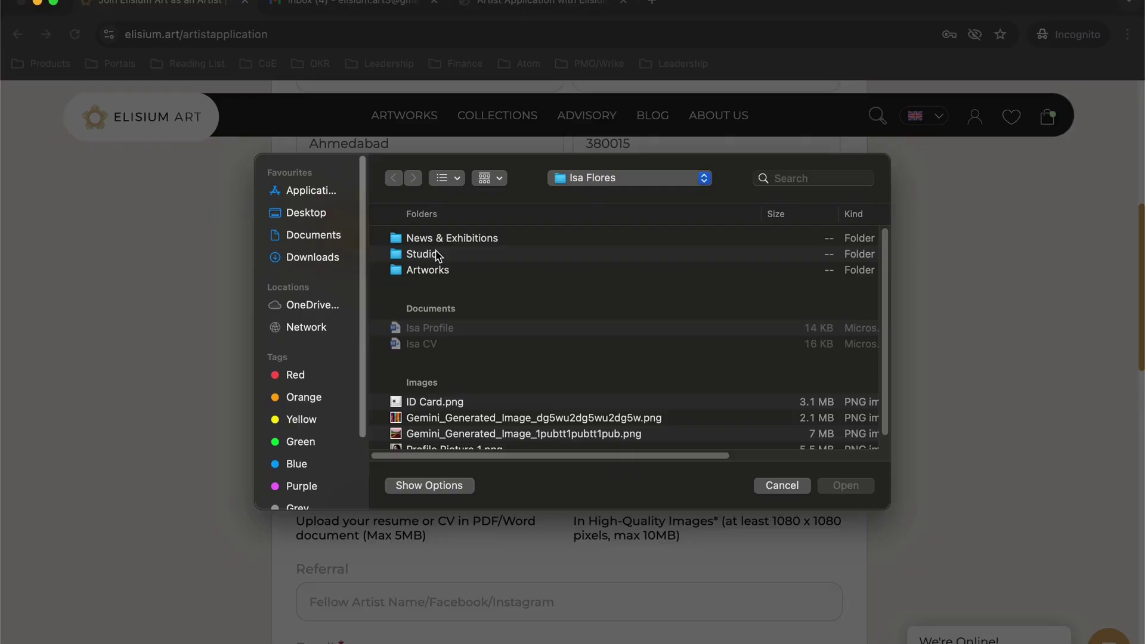
pyautogui.doubleClick(434, 271)
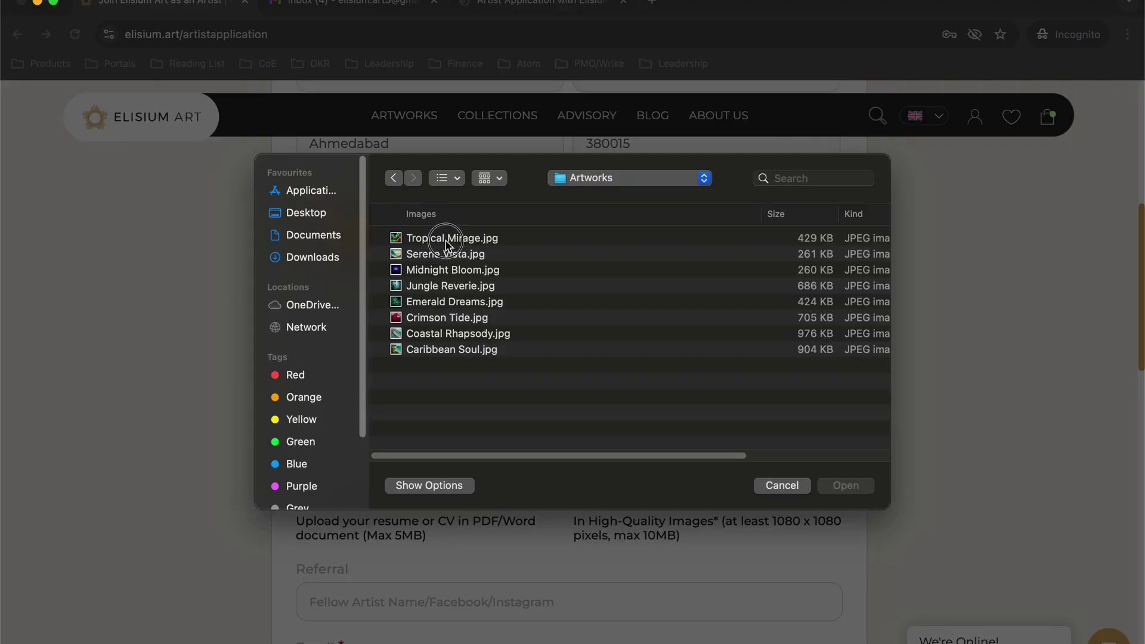
pyautogui.click(446, 243)
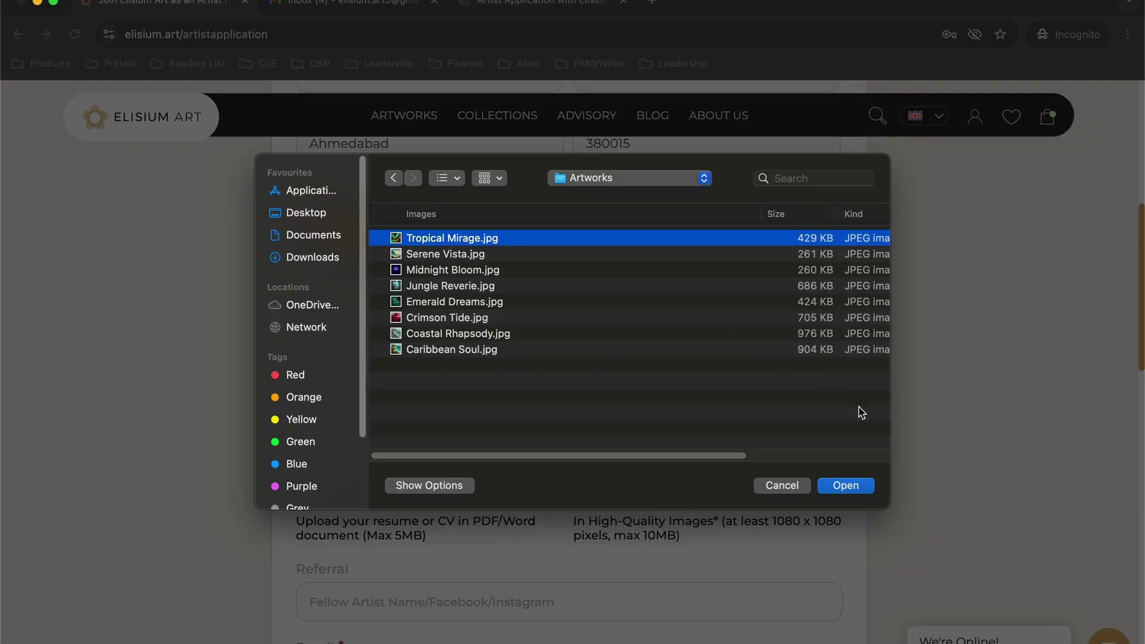
pyautogui.click(848, 485)
# Enter the referrer's name and complete the applicant's e-mail using the saved autofill suggestion
pyautogui.scroll(-5, 943, 402)
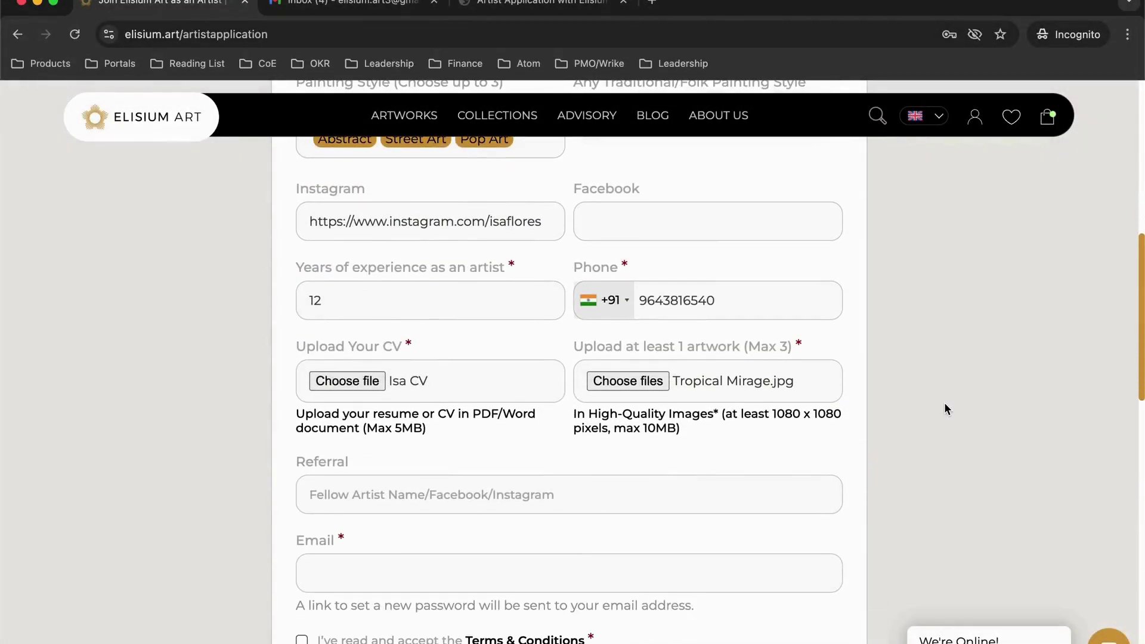
pyautogui.click(663, 404)
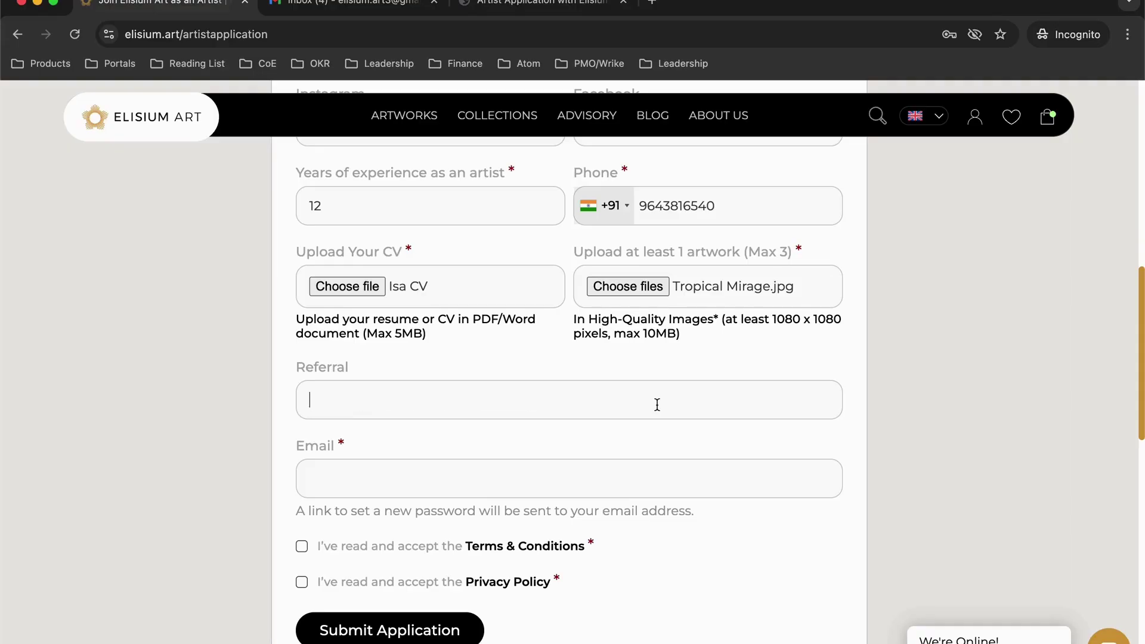
pyautogui.scroll(-2, 483, 379)
pyautogui.click(482, 364)
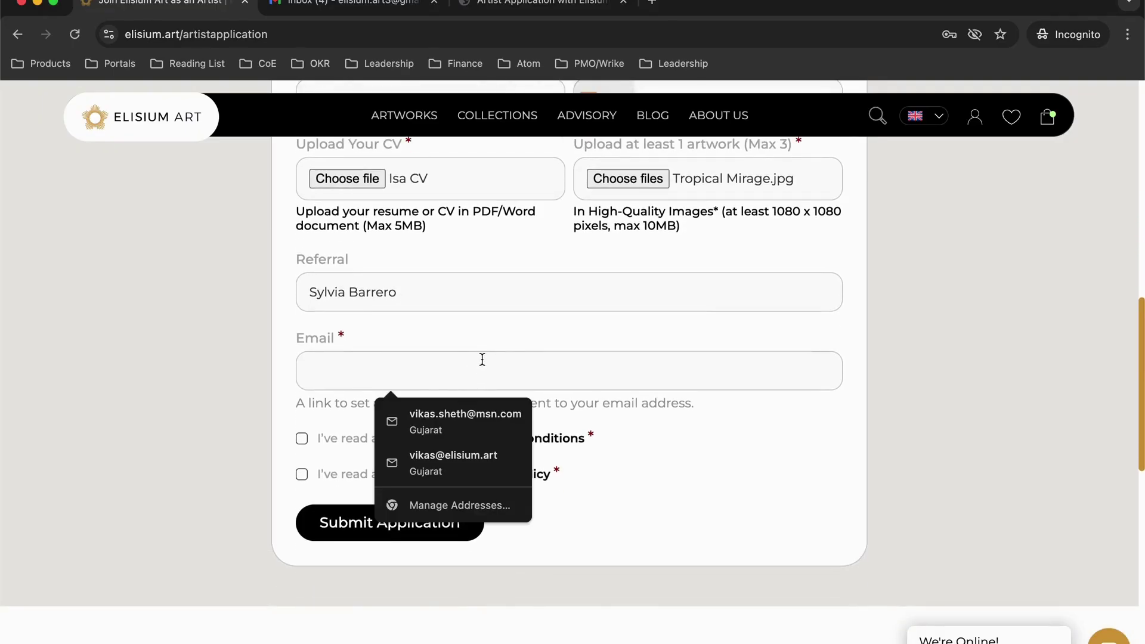
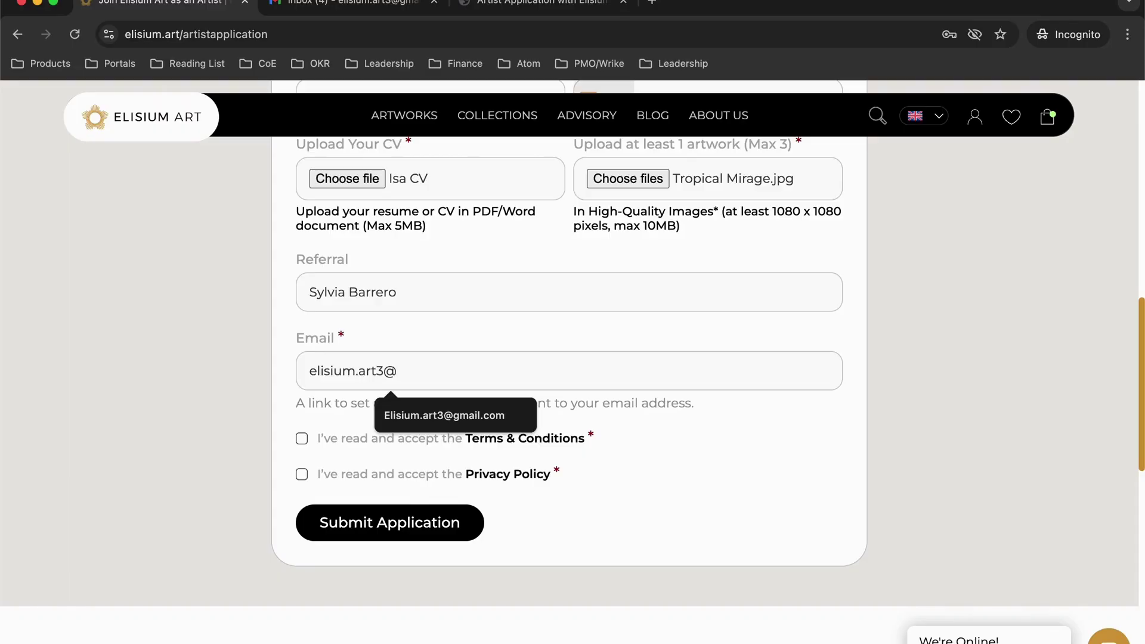
pyautogui.click(519, 415)
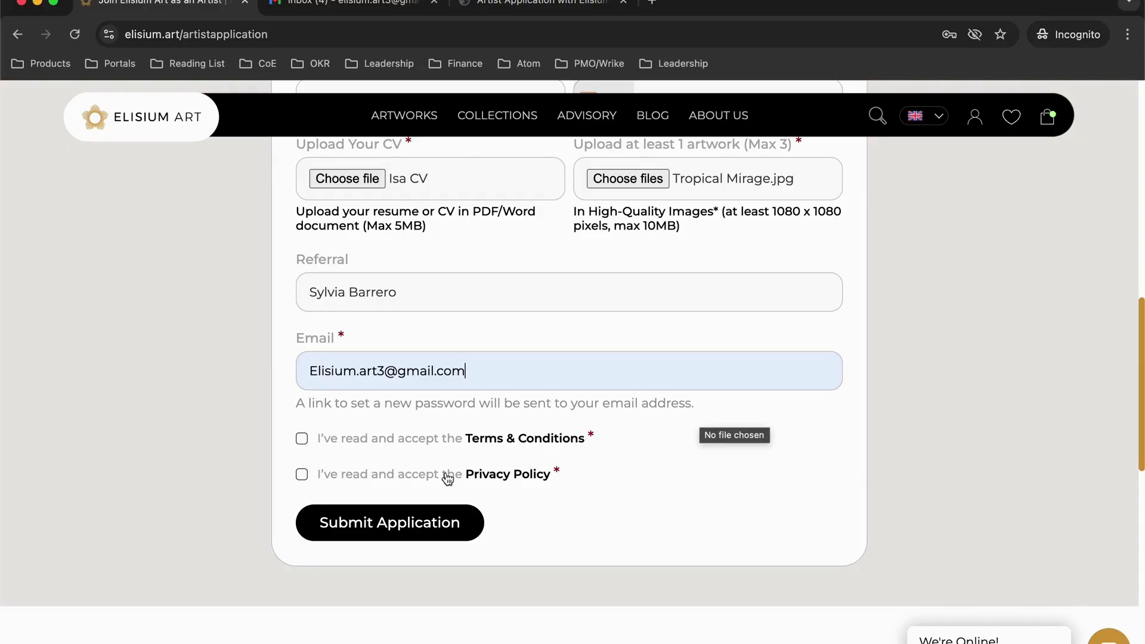
# Tick the Terms & Conditions and Privacy Policy boxes and submit the application
pyautogui.click(303, 441)
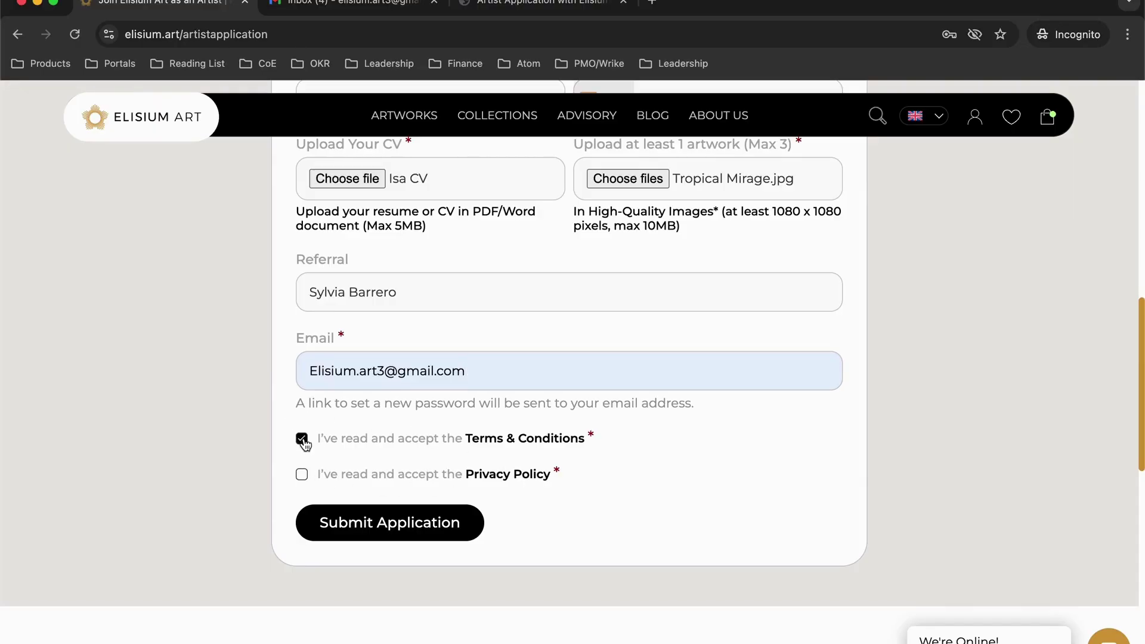
pyautogui.click(303, 477)
pyautogui.click(383, 526)
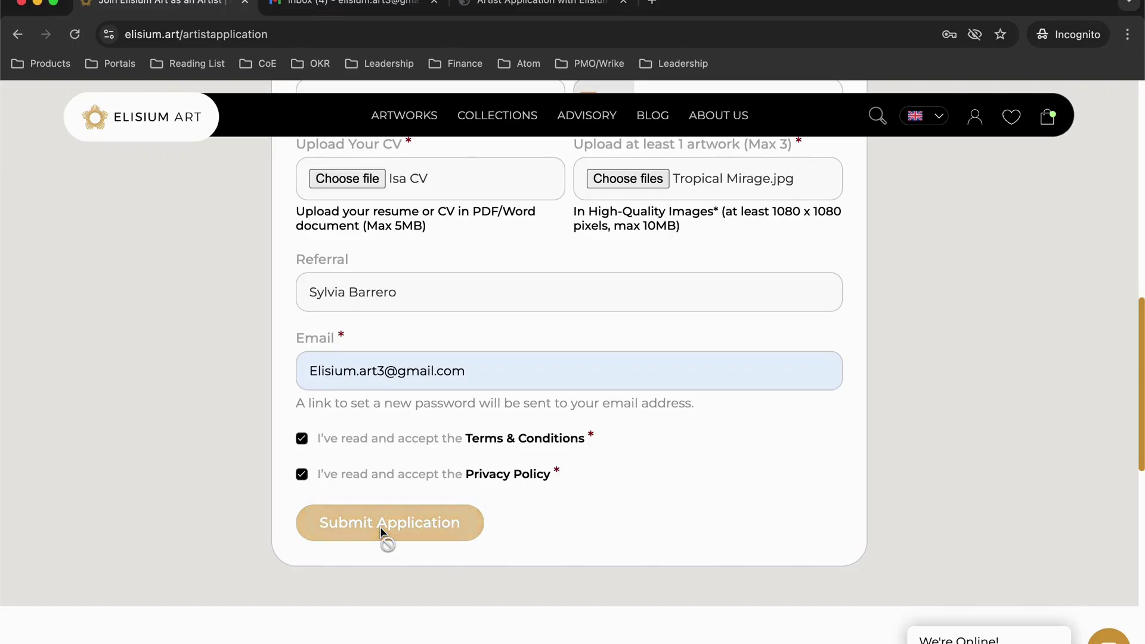